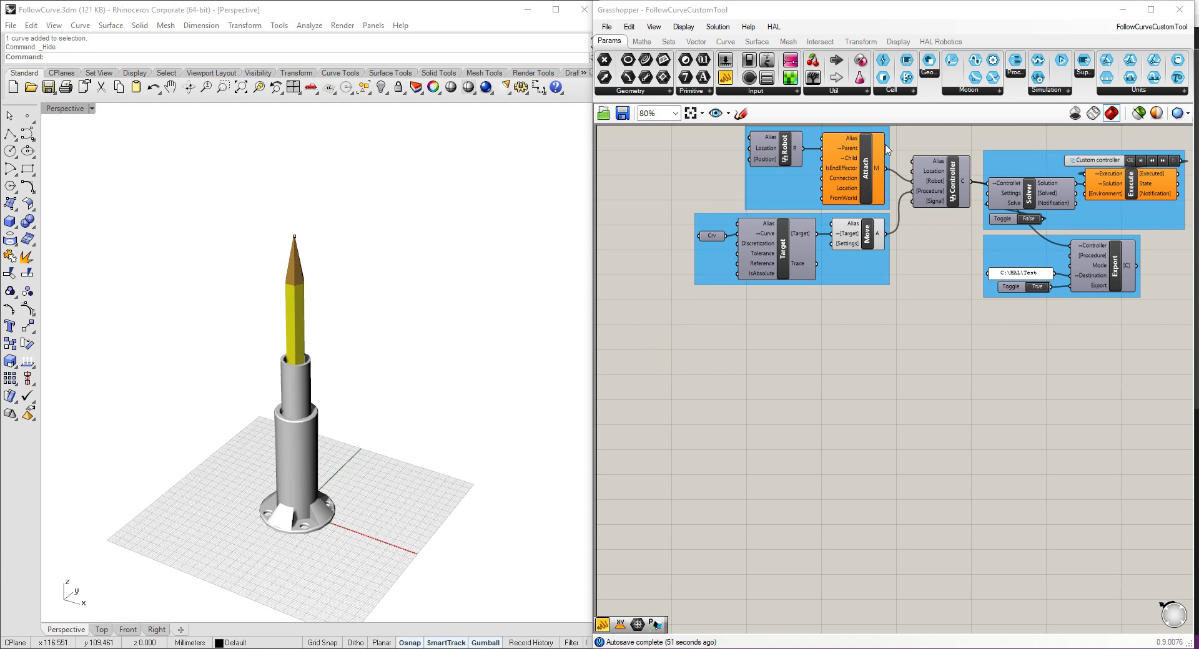
Place a HAL Create Tool component from the Cell group beside the Robot and Attach components.
{"action": "left_click", "coordinate": [949, 42]}
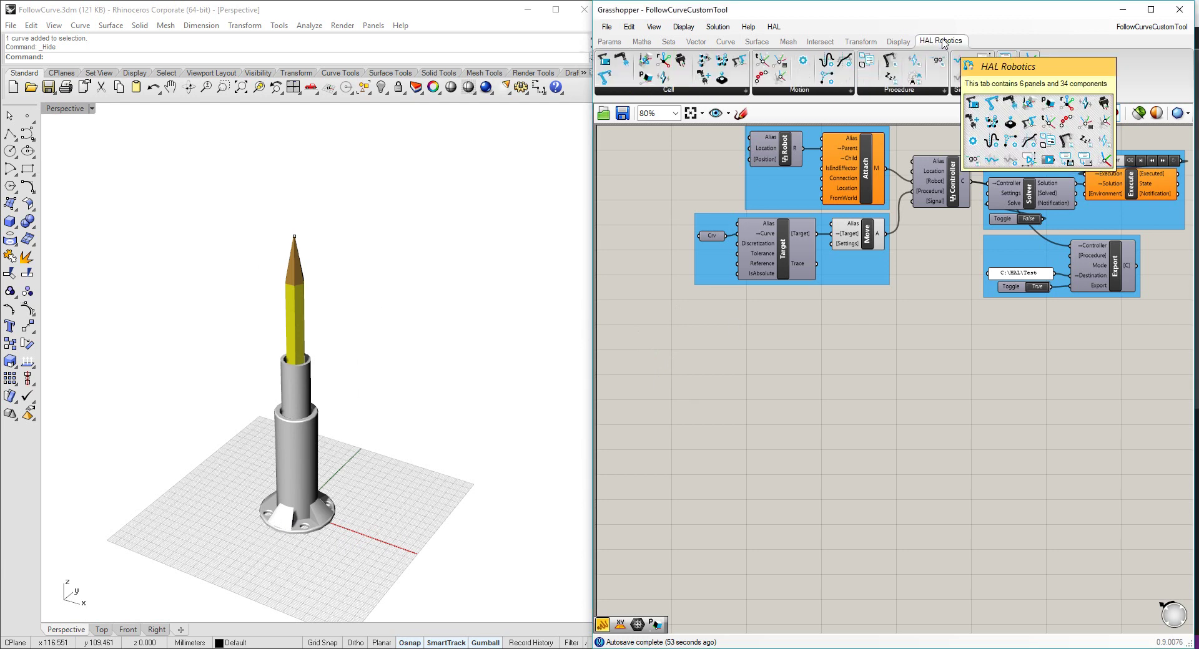
{"action": "left_click", "coordinate": [693, 91]}
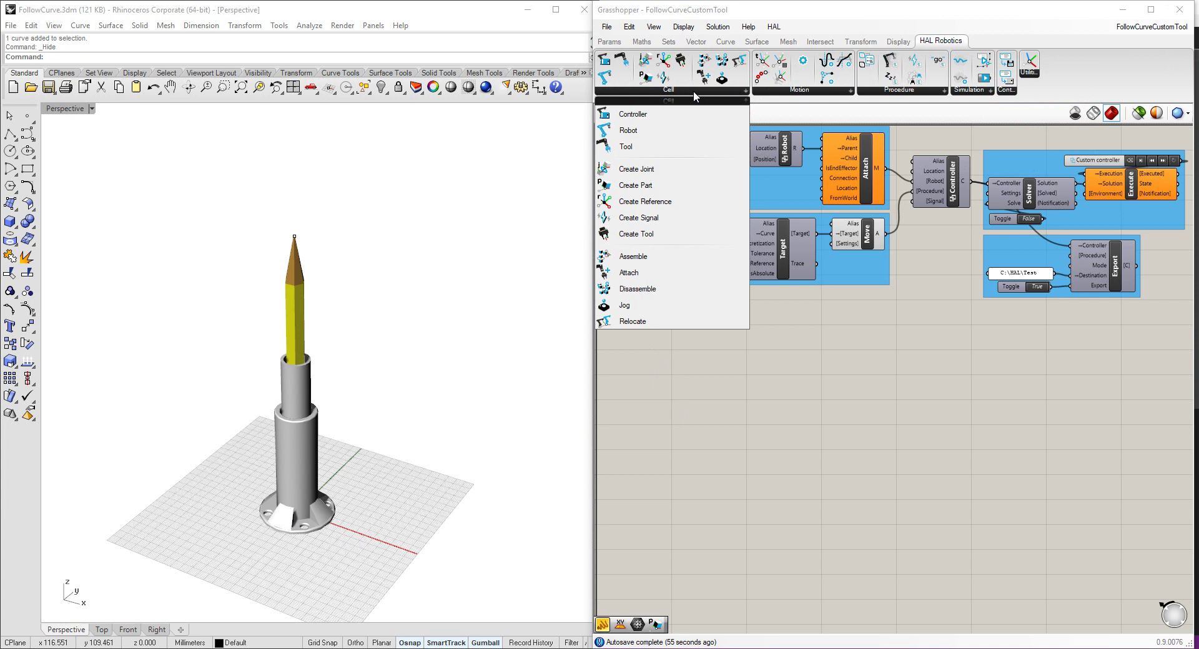
{"action": "left_click_drag", "start_coordinate": [630, 235], "coordinate": [725, 183]}
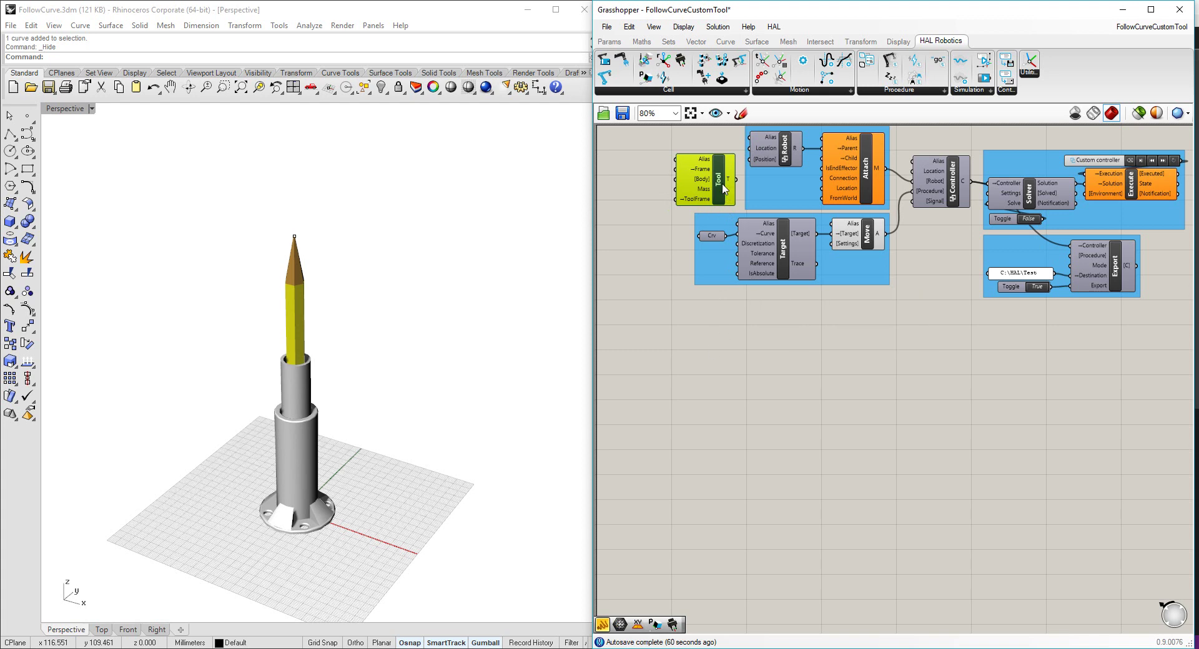
{"action": "mouse_move", "coordinate": [721, 181]}
Add an XY Plane component and wire it into the Tool's Frame input.
{"action": "double_click", "coordinate": [630, 177]}
{"action": "type", "text": "xy plane"}
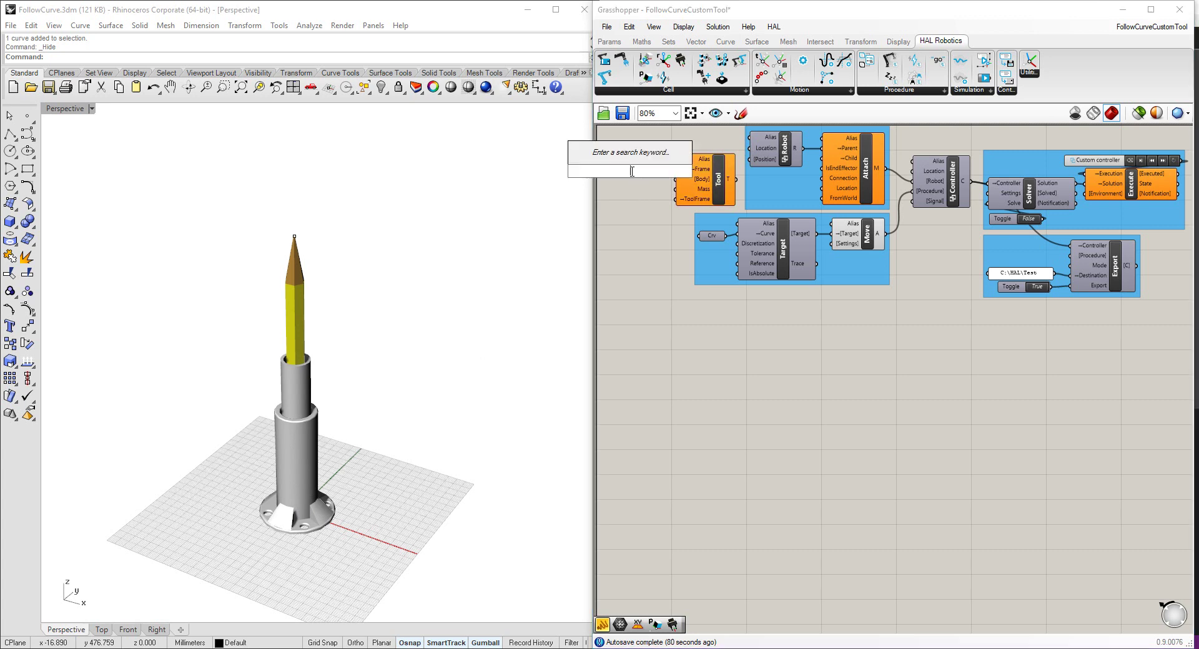
{"action": "left_click", "coordinate": [633, 161]}
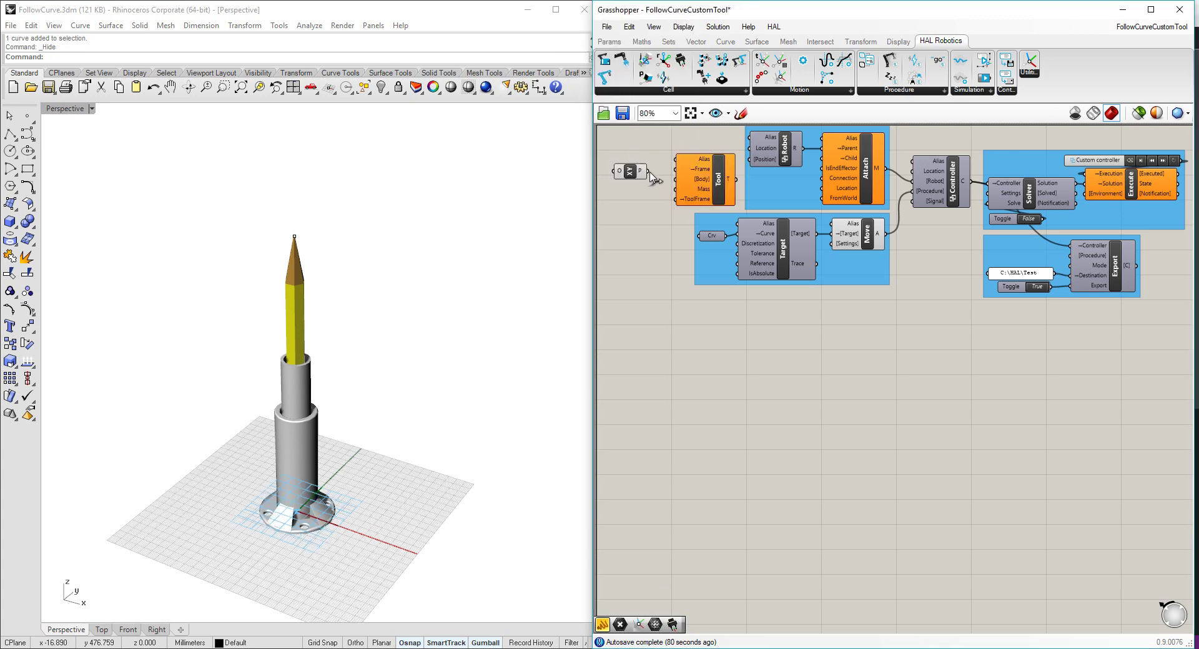
{"action": "mouse_move", "coordinate": [647, 171]}
{"action": "left_mouse_down"}
{"action": "mouse_move", "coordinate": [676, 169]}
{"action": "mouse_move", "coordinate": [644, 173]}
{"action": "left_mouse_up"}
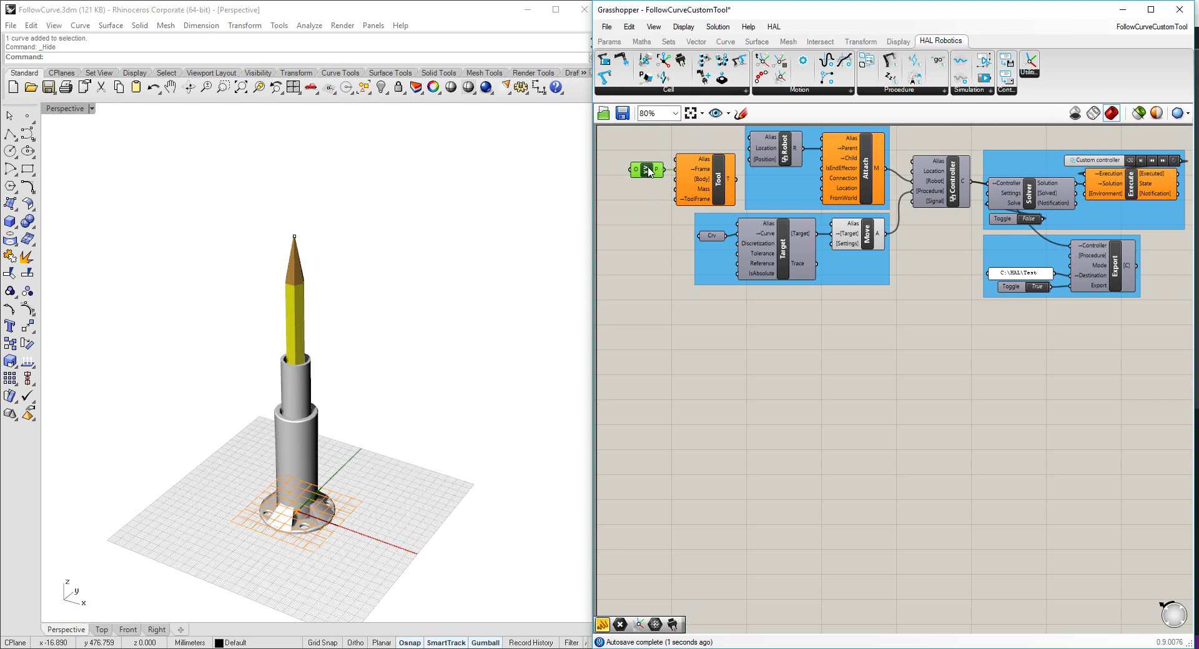
{"action": "left_click", "coordinate": [653, 295]}
Load the four selected pencil-holder meshes into a new Mesh parameter via Set Multiple Meshes.
{"action": "left_click_drag", "start_coordinate": [401, 561], "coordinate": [218, 250]}
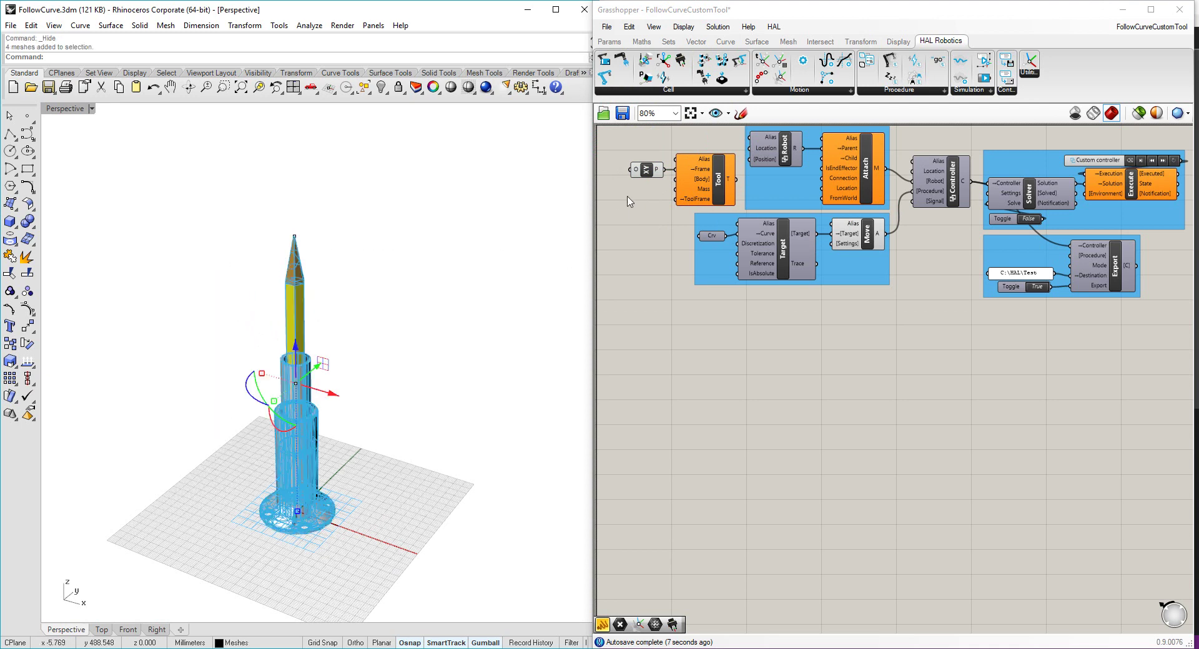
{"action": "left_click", "coordinate": [610, 41]}
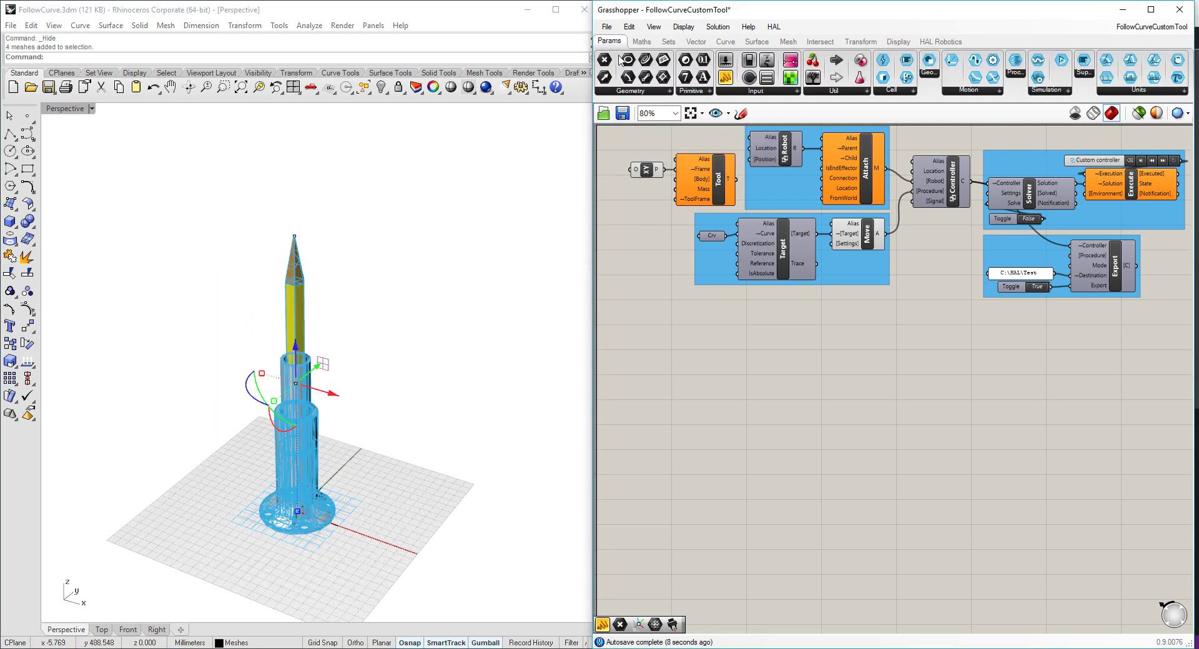
{"action": "left_click", "coordinate": [632, 91]}
{"action": "left_click", "coordinate": [630, 209]}
{"action": "left_click", "coordinate": [622, 197]}
{"action": "right_click", "coordinate": [620, 192]}
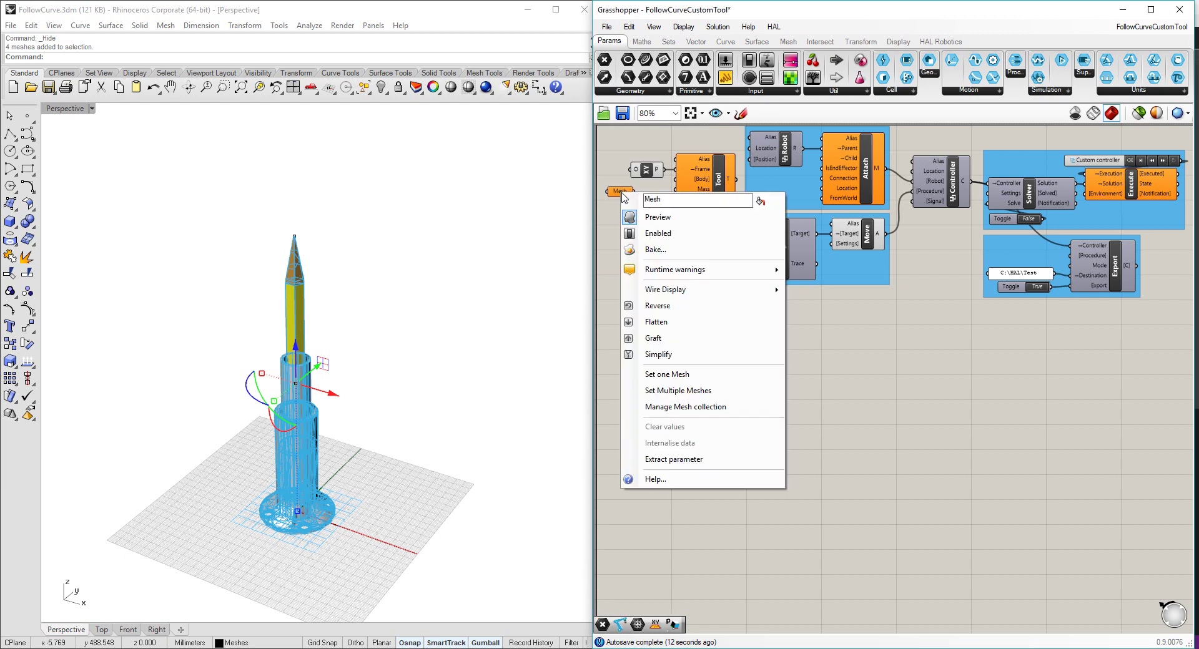
{"action": "left_click", "coordinate": [656, 391]}
{"action": "left_click_drag", "start_coordinate": [624, 192], "coordinate": [646, 189]}
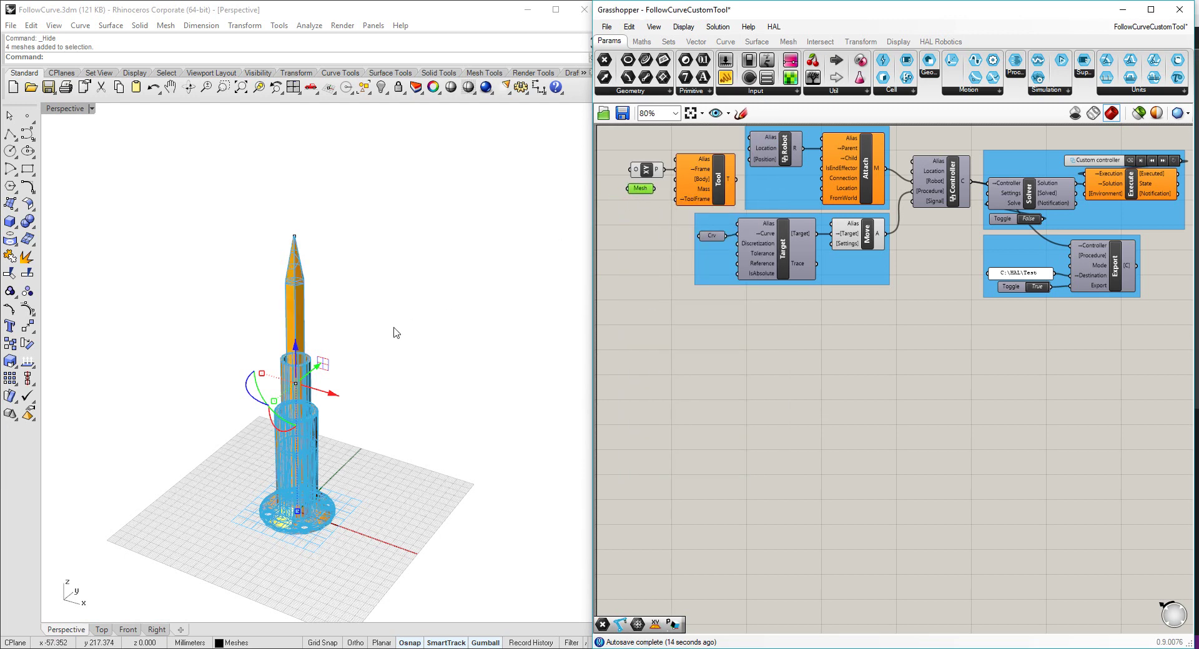
Hide the meshes in Rhino and turn off the Mesh parameter's preview.
{"action": "middle_click", "coordinate": [394, 331]}
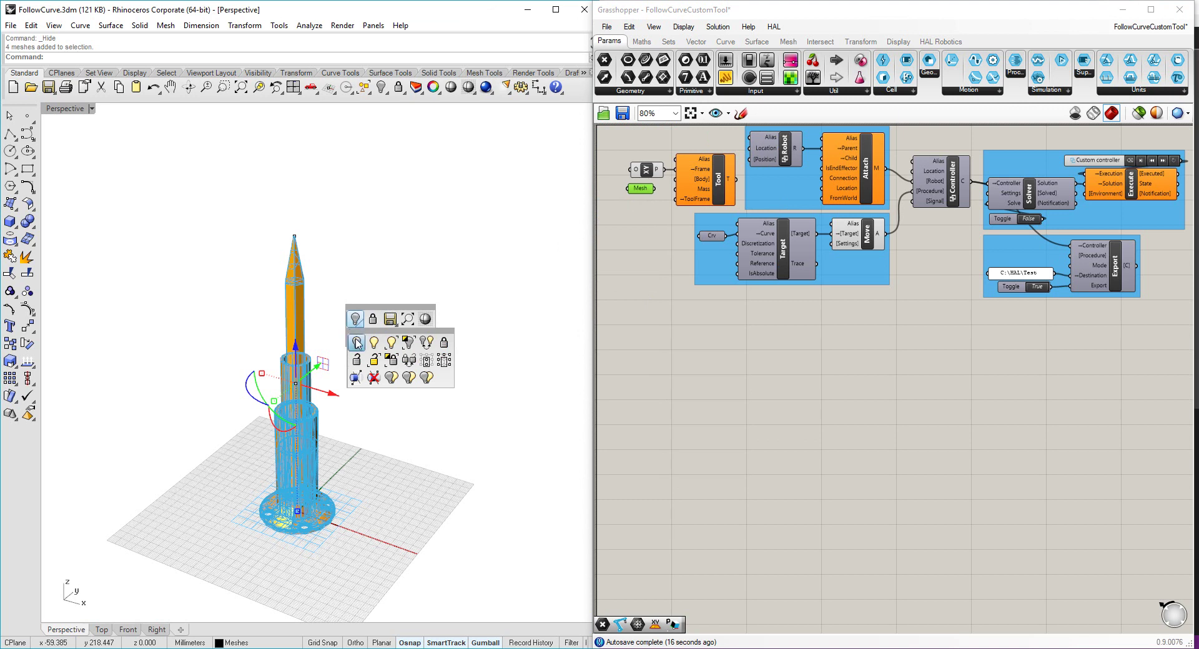
{"action": "left_click", "coordinate": [355, 319]}
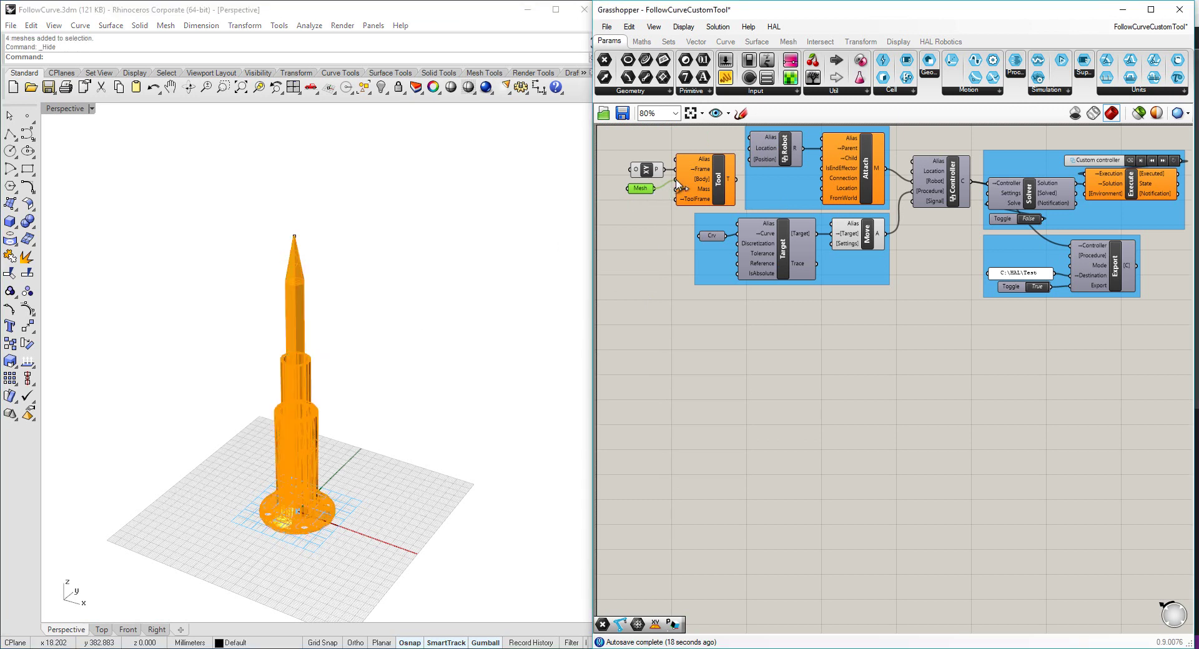
{"action": "left_click_drag", "start_coordinate": [653, 192], "coordinate": [662, 189]}
{"action": "left_click", "coordinate": [654, 216]}
{"action": "left_click", "coordinate": [649, 185]}
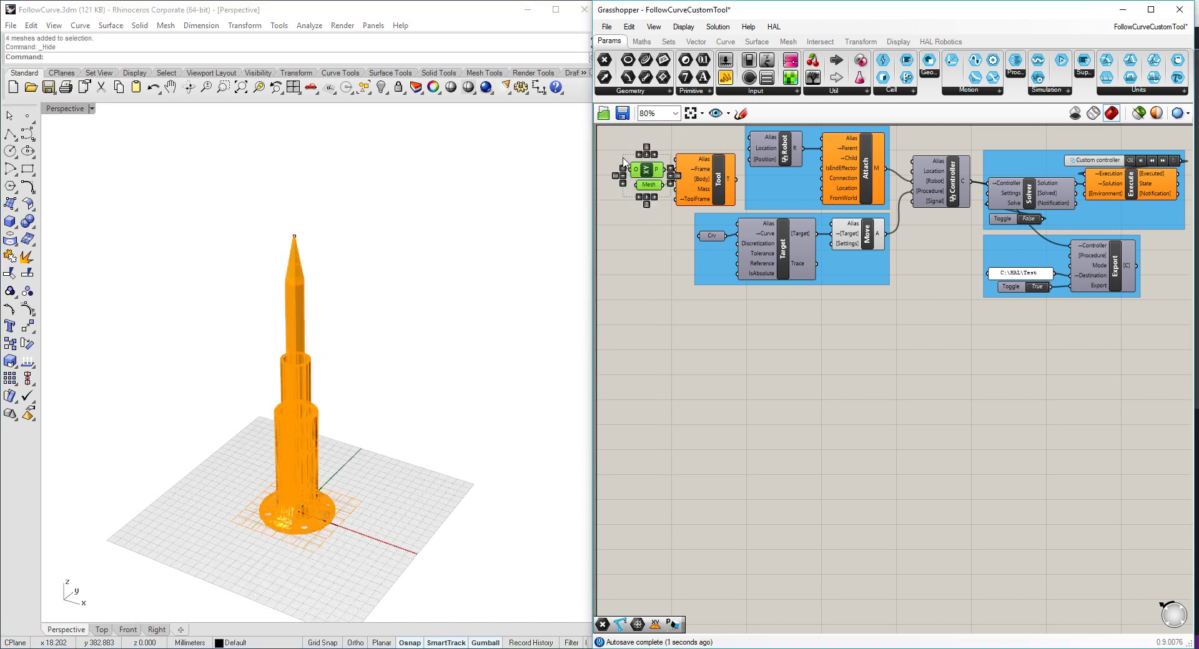
{"action": "middle_click", "coordinate": [643, 139]}
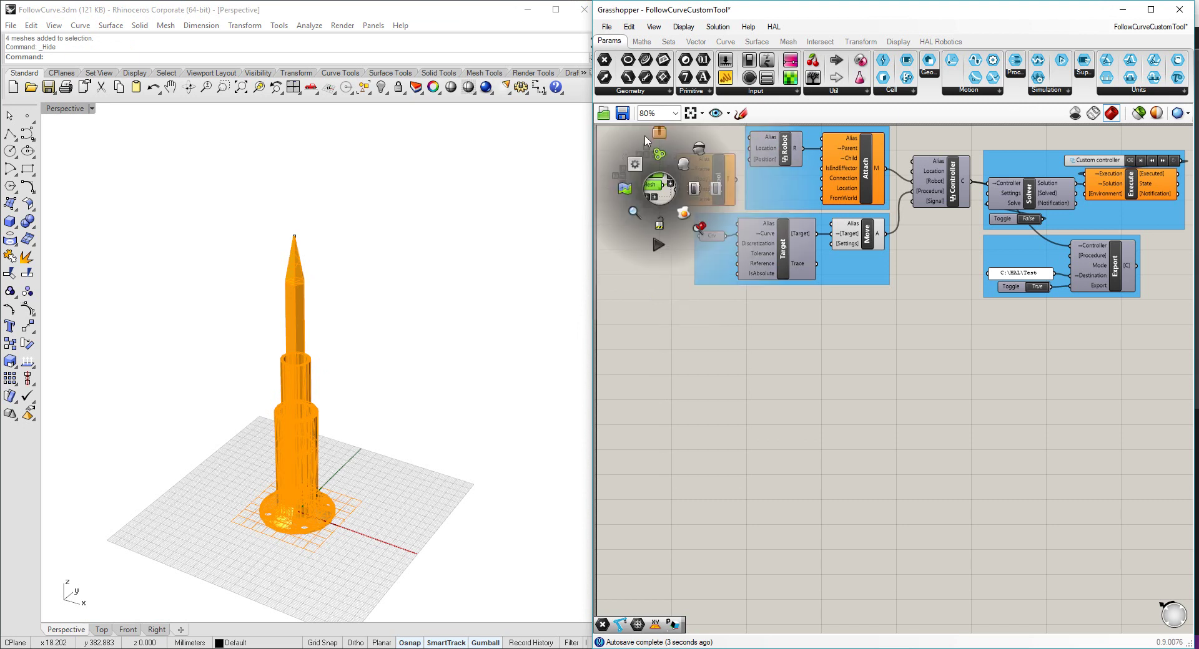
{"action": "left_click", "coordinate": [683, 164]}
{"action": "left_click", "coordinate": [671, 230]}
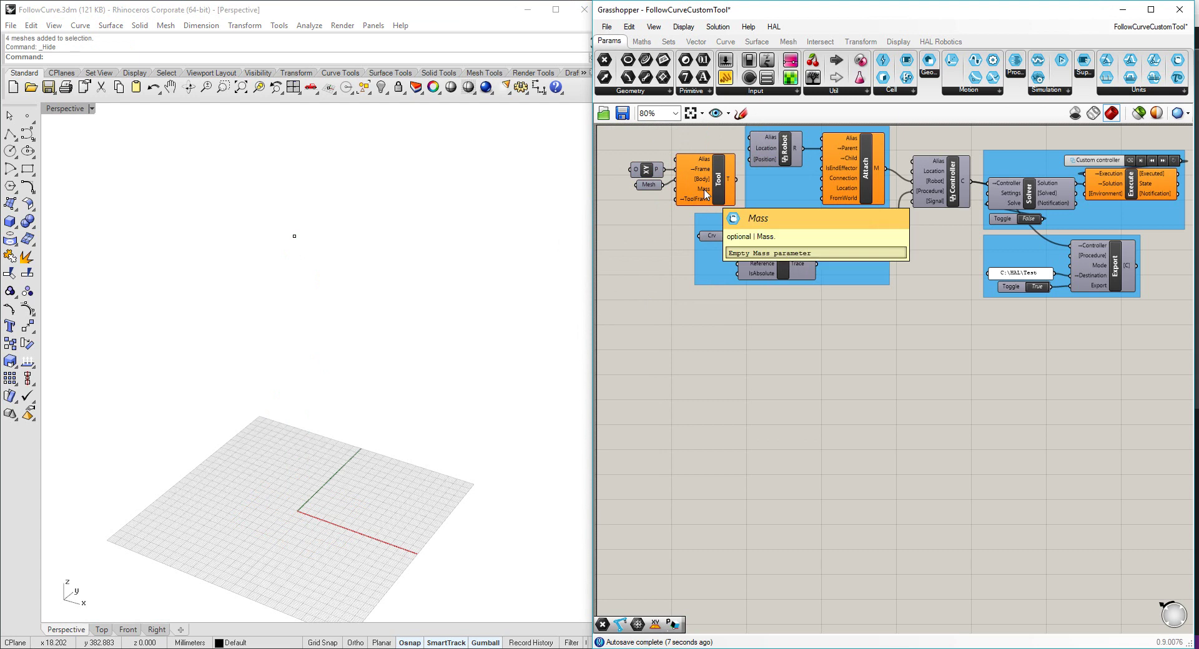
Set the Rhino Tool TCP point at the pencil tip into a new Point parameter.
{"action": "mouse_move", "coordinate": [702, 201]}
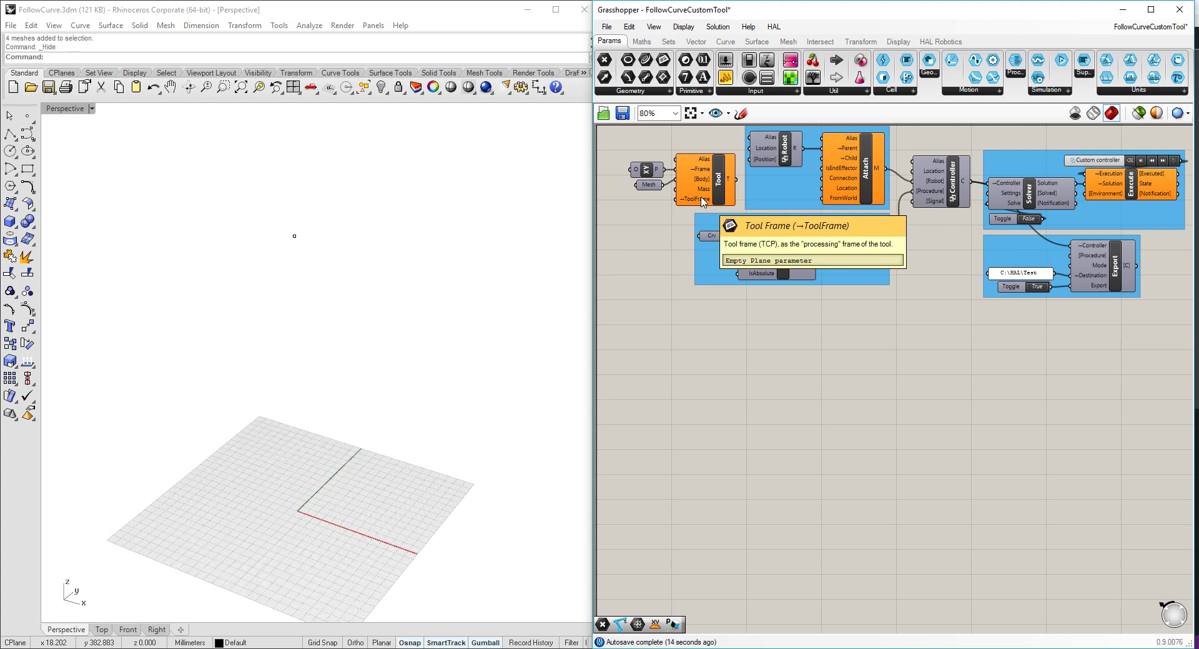
{"action": "left_click_drag", "start_coordinate": [232, 195], "coordinate": [383, 289]}
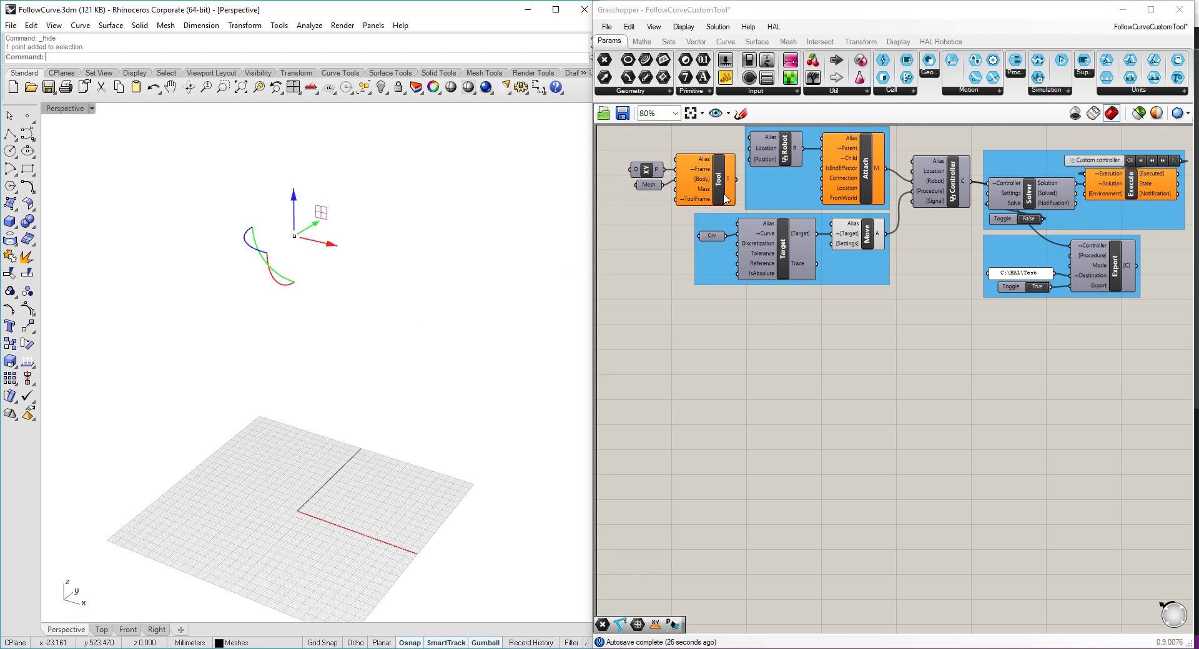
{"action": "left_click_drag", "start_coordinate": [604, 62], "coordinate": [611, 207]}
{"action": "right_click", "coordinate": [611, 204]}
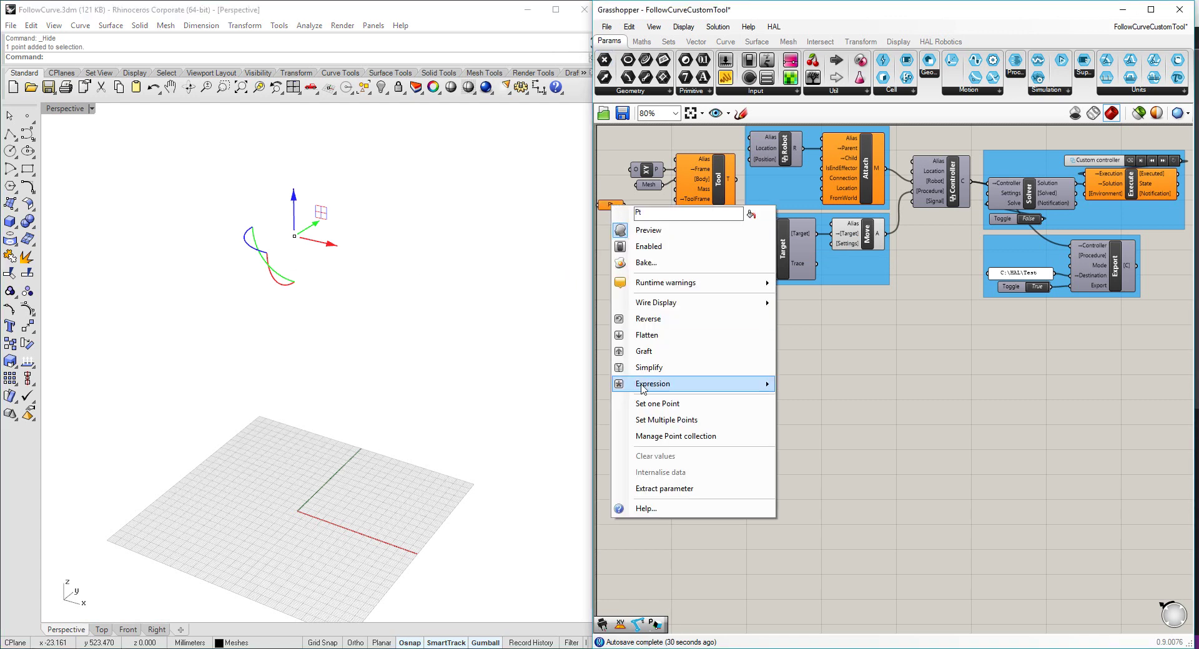
{"action": "left_click", "coordinate": [655, 406]}
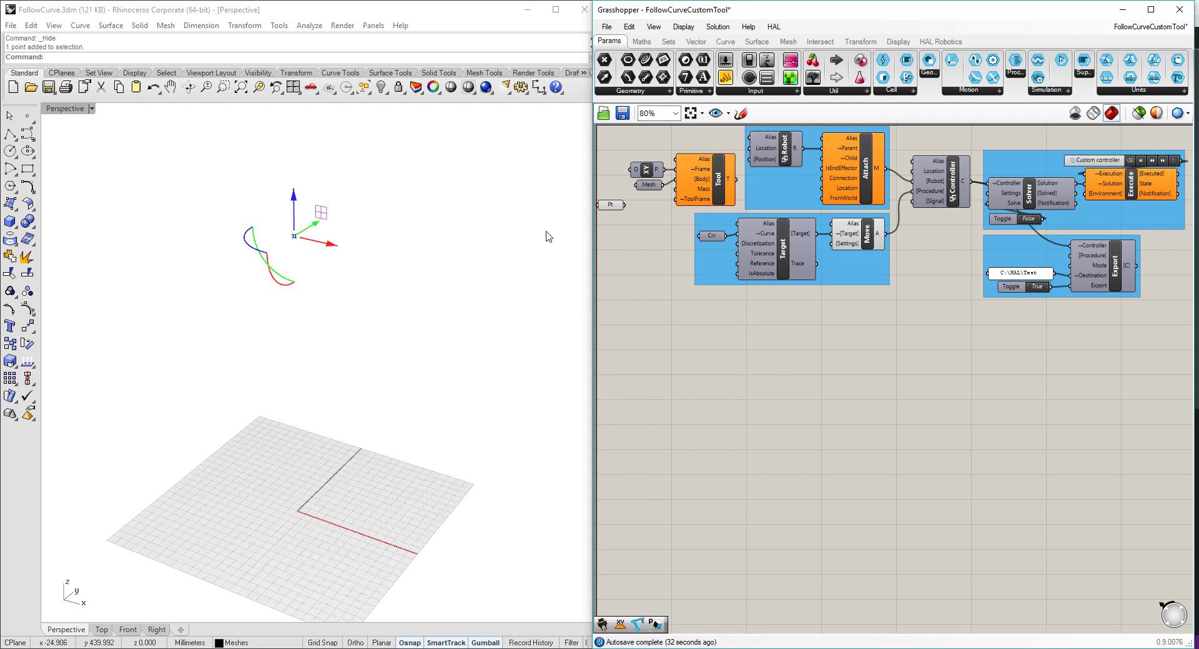
Add an XY Plane with the point as its origin and hide both previews.
{"action": "double_click", "coordinate": [650, 224]}
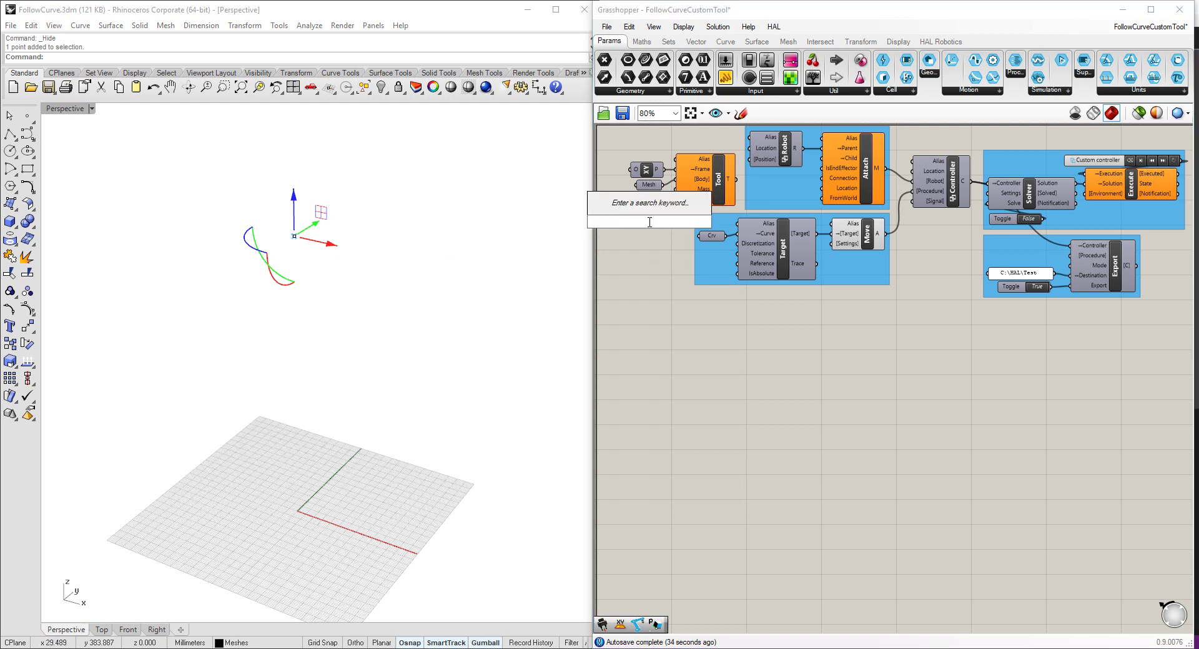
{"action": "type", "text": "plane"}
{"action": "left_click", "coordinate": [637, 209]}
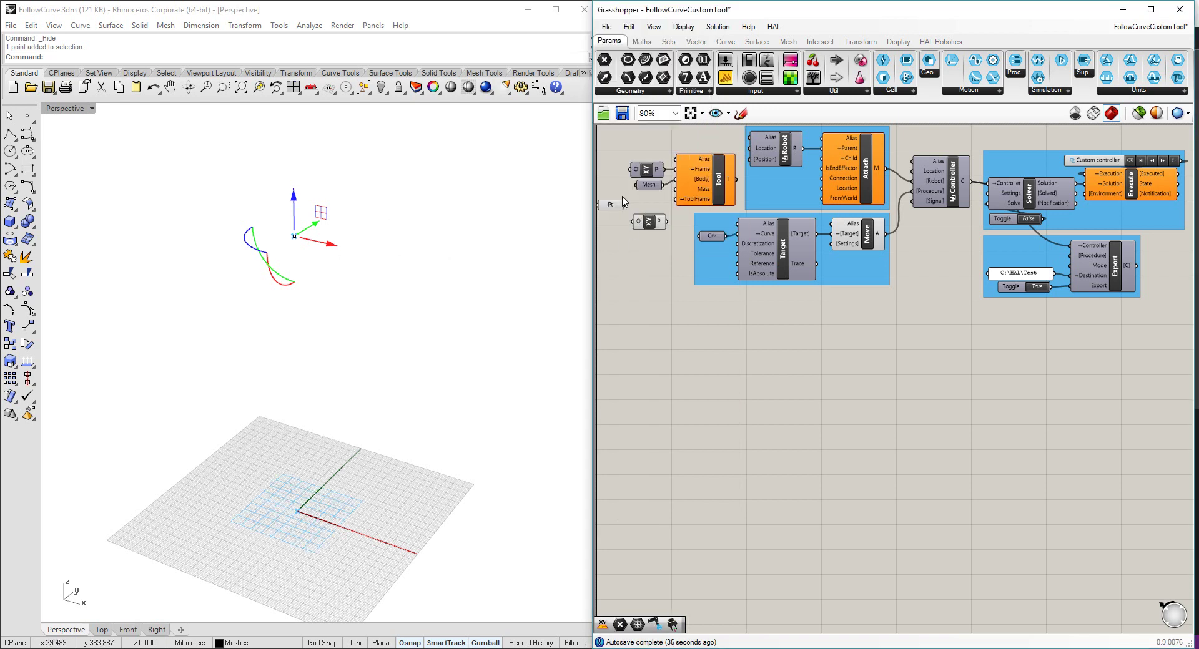
{"action": "left_click_drag", "start_coordinate": [622, 204], "coordinate": [598, 180]}
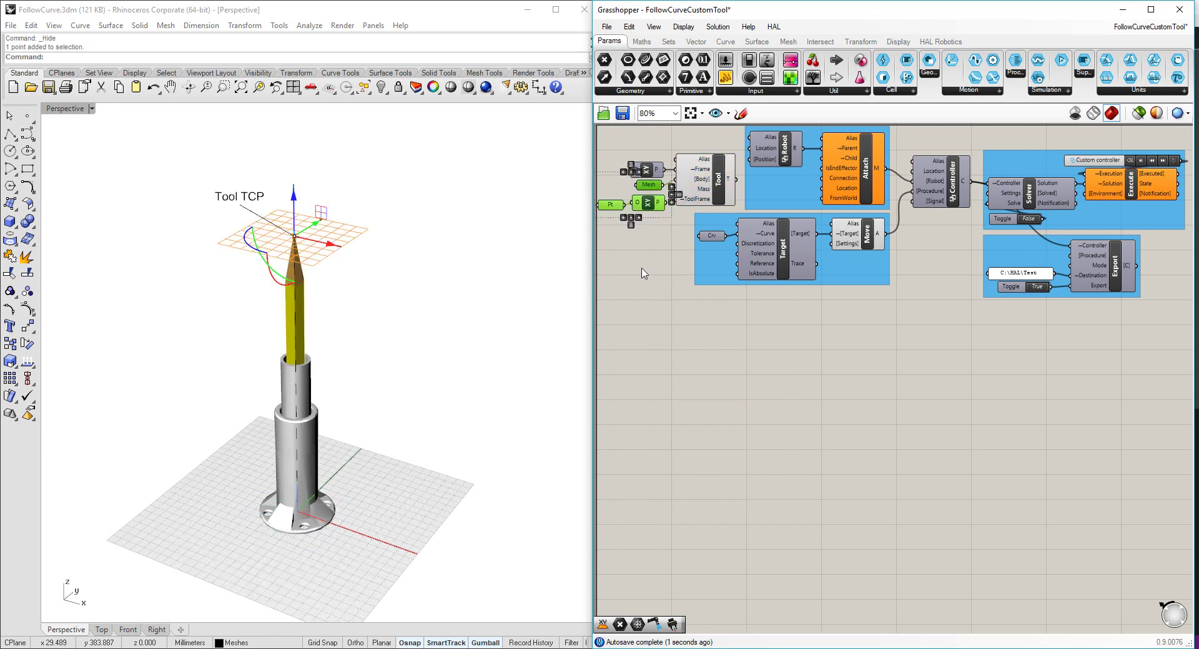
{"action": "middle_click", "coordinate": [644, 274]}
{"action": "left_click", "coordinate": [684, 244]}
{"action": "left_click", "coordinate": [665, 350]}
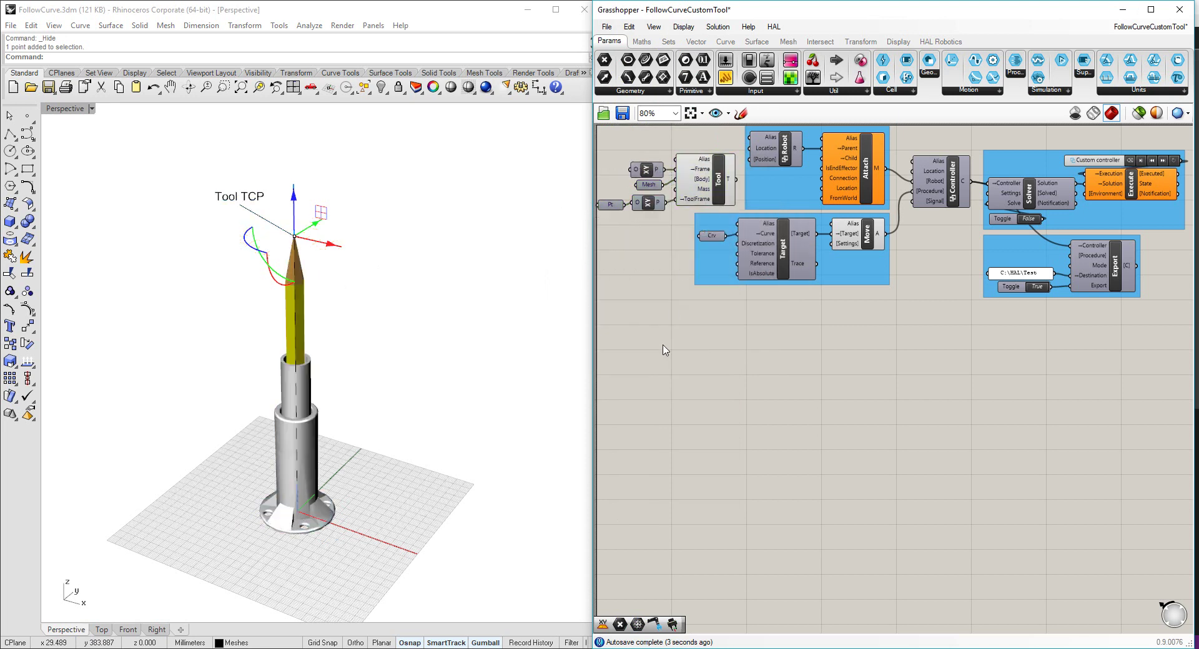
Hide the Tool component's preview and wire its output into Attach's Child input.
{"action": "left_click", "coordinate": [392, 300]}
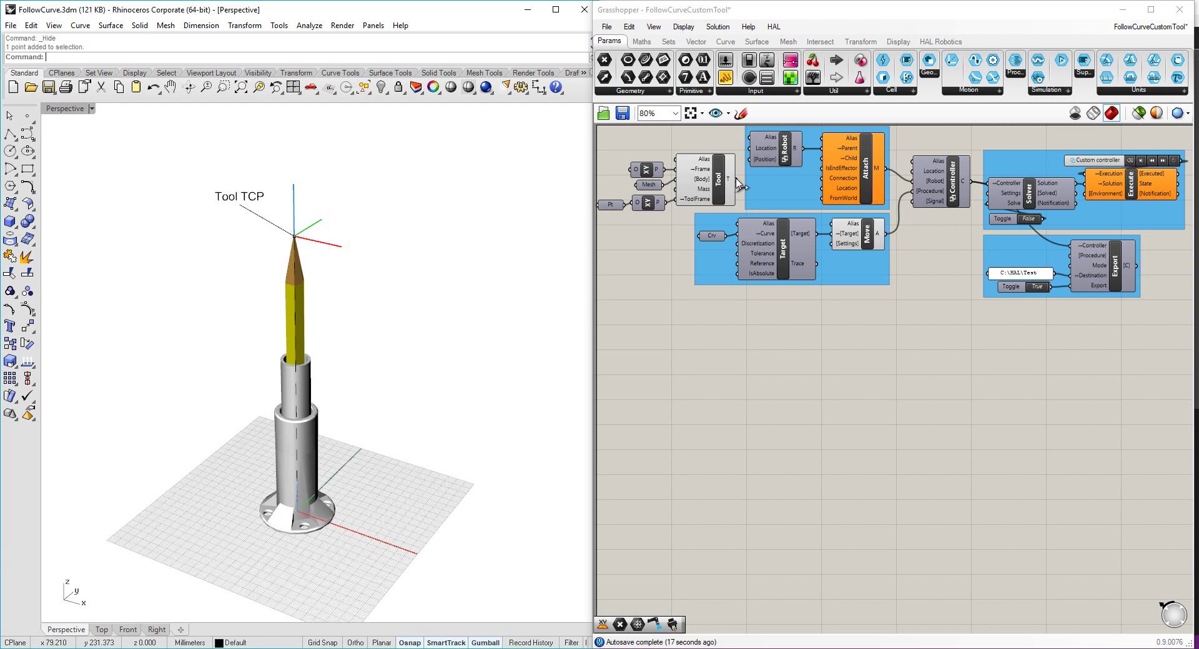
{"action": "left_click_drag", "start_coordinate": [739, 183], "coordinate": [768, 181]}
{"action": "left_click", "coordinate": [706, 184]}
{"action": "middle_click", "coordinate": [687, 291]}
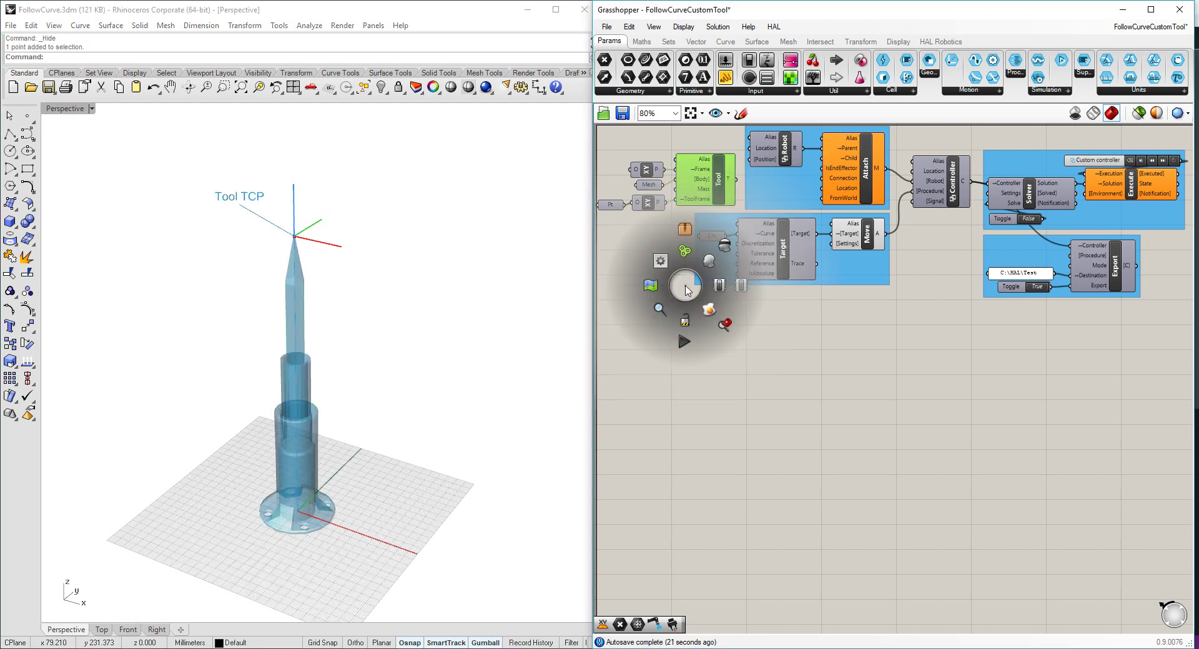
{"action": "left_click", "coordinate": [724, 245]}
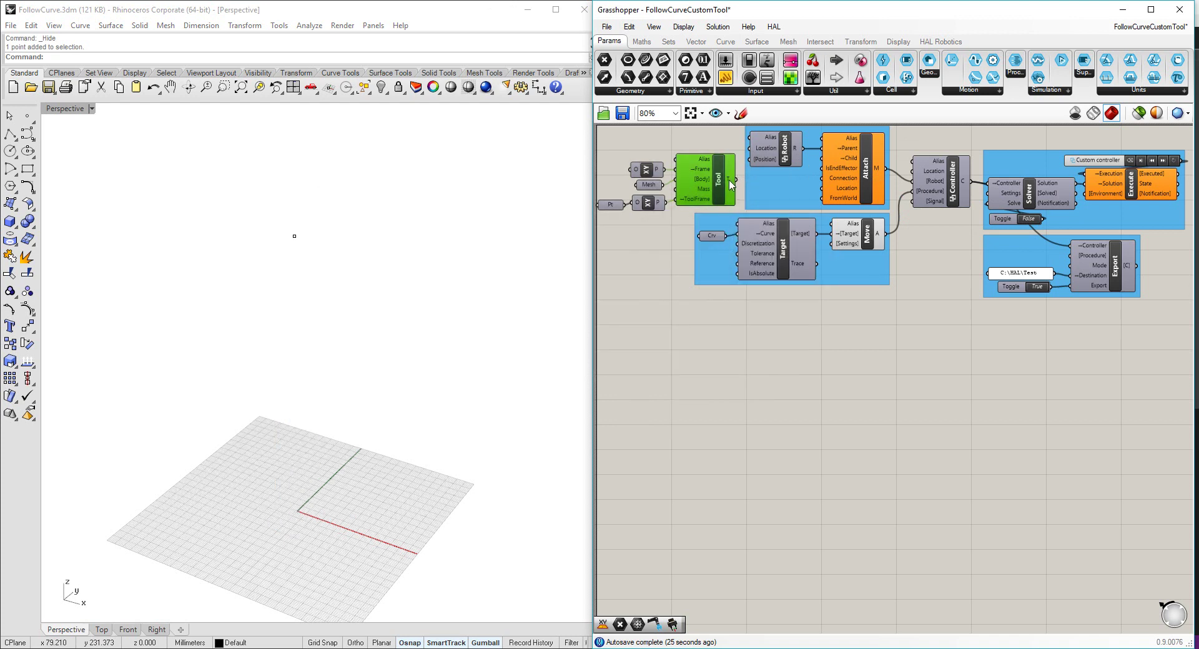
{"action": "left_click_drag", "start_coordinate": [734, 181], "coordinate": [824, 168]}
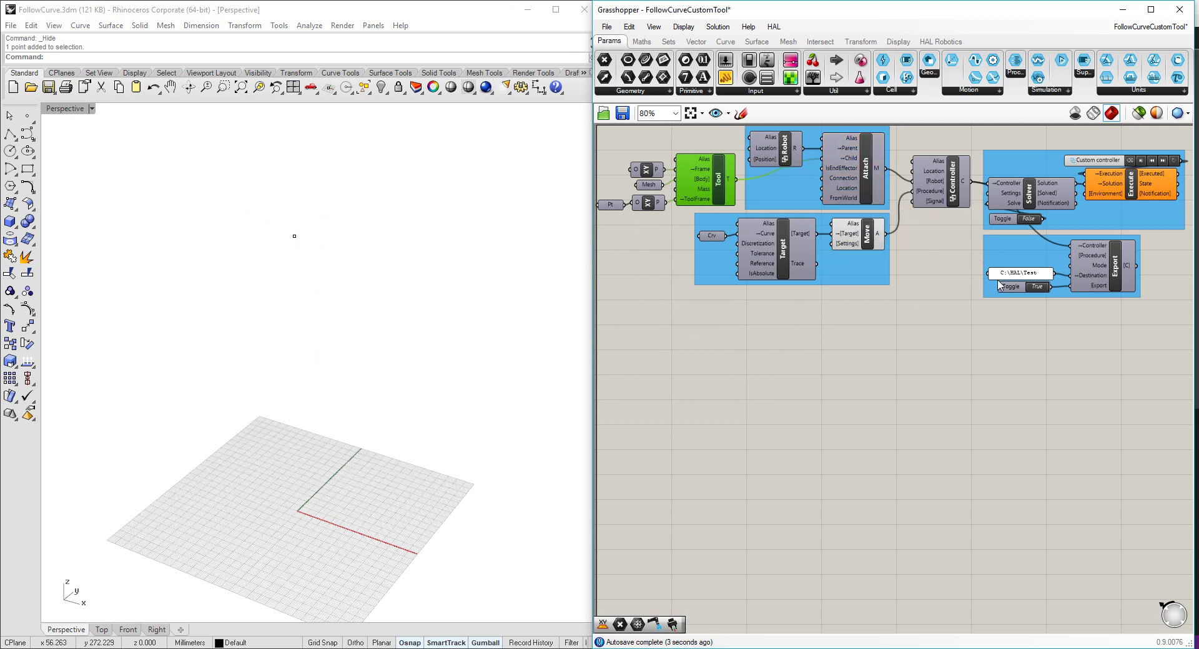
Set the solver toggle to True and enable the Execute component's preview.
{"action": "double_click", "coordinate": [1027, 219]}
{"action": "scroll", "coordinate": [390, 401], "scroll_direction": "down", "scroll_amount": 5}
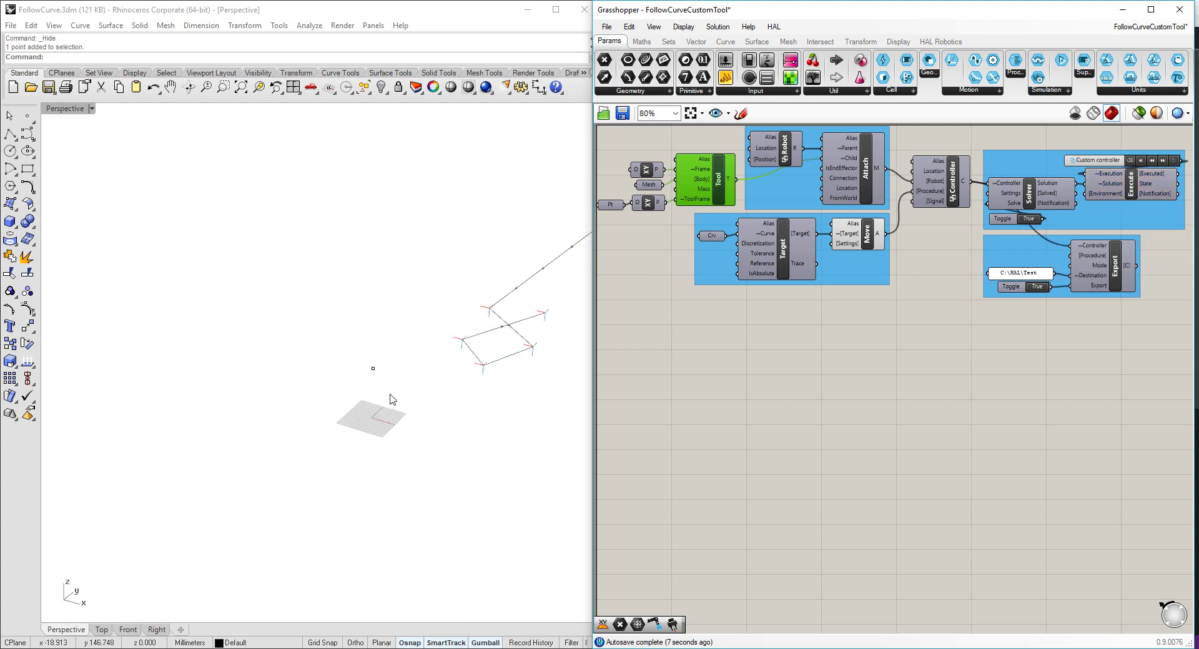
{"action": "scroll", "coordinate": [462, 368], "scroll_direction": "down", "scroll_amount": 2}
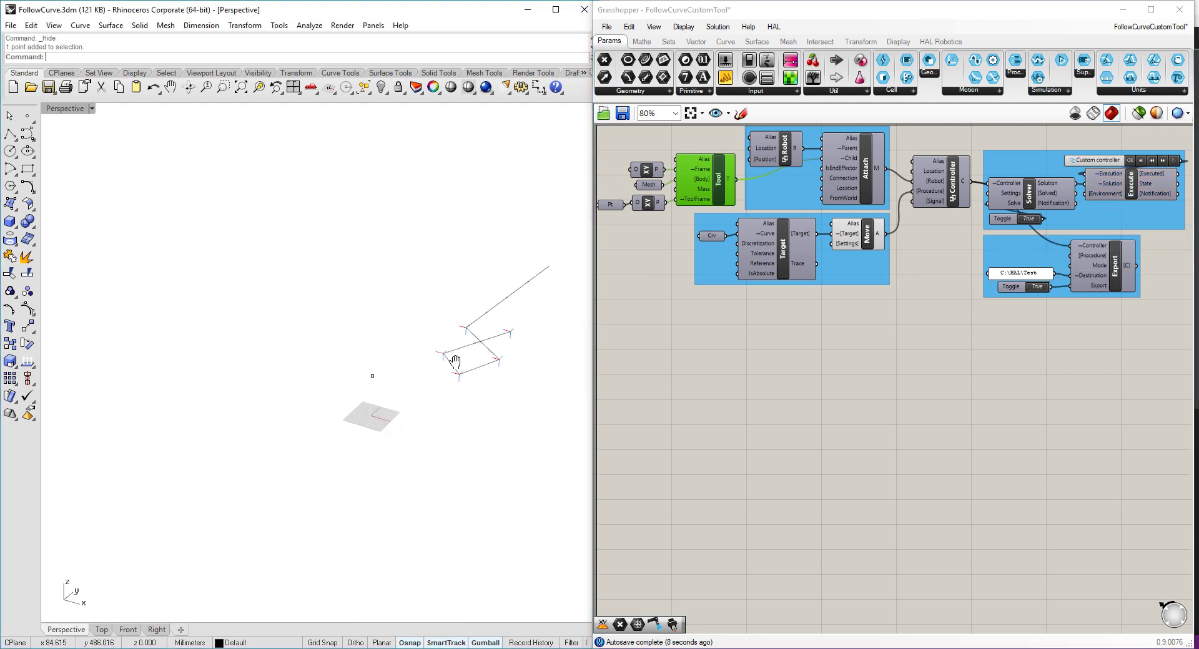
{"action": "left_click", "coordinate": [1124, 190]}
{"action": "middle_click", "coordinate": [1031, 347]}
{"action": "left_click", "coordinate": [1047, 321]}
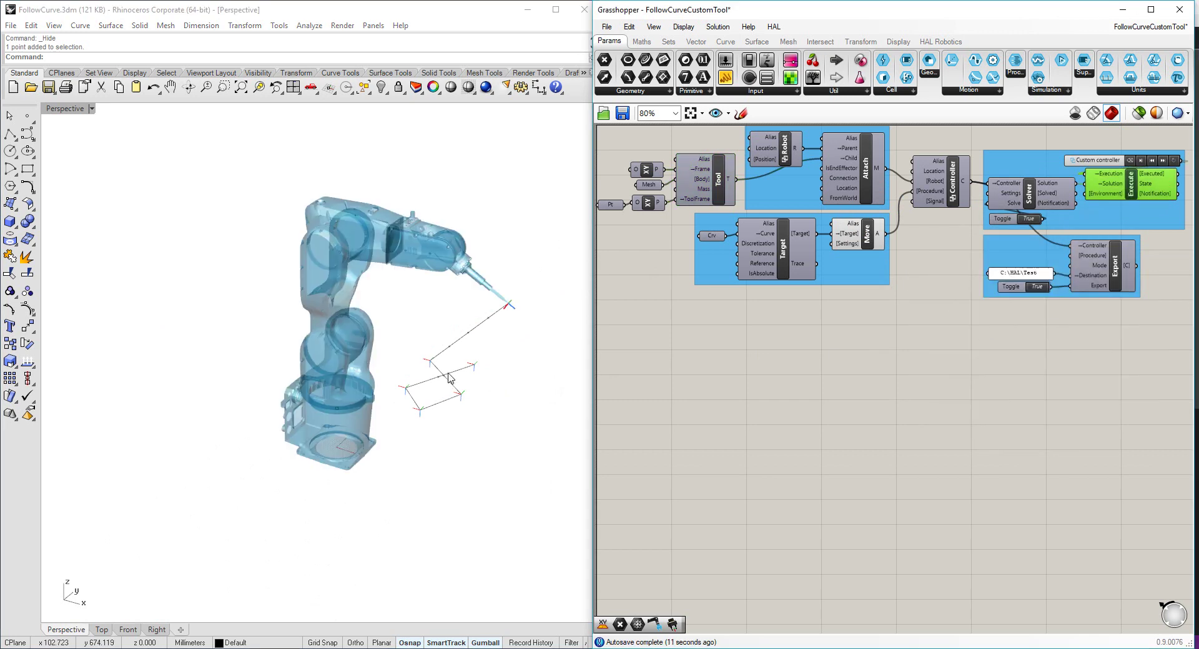
Play the ABB robot simulation carrying the pencil tool along the curve, then pause it.
{"action": "right_click_drag", "start_coordinate": [449, 377], "coordinate": [409, 425]}
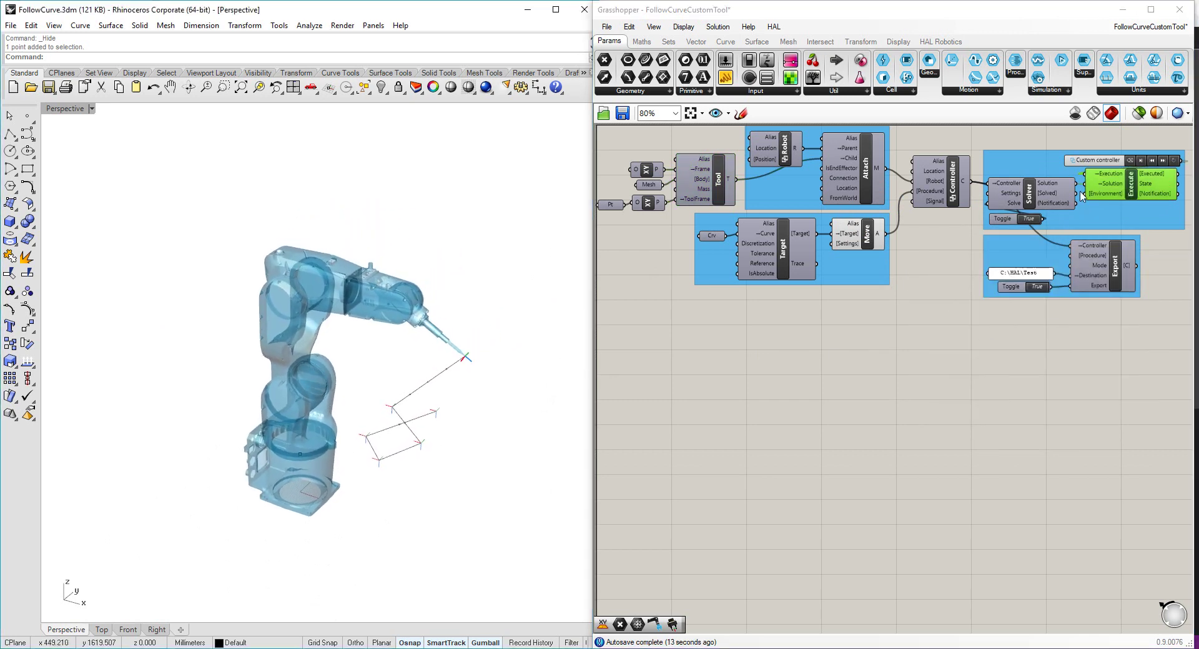
{"action": "left_click", "coordinate": [1141, 162]}
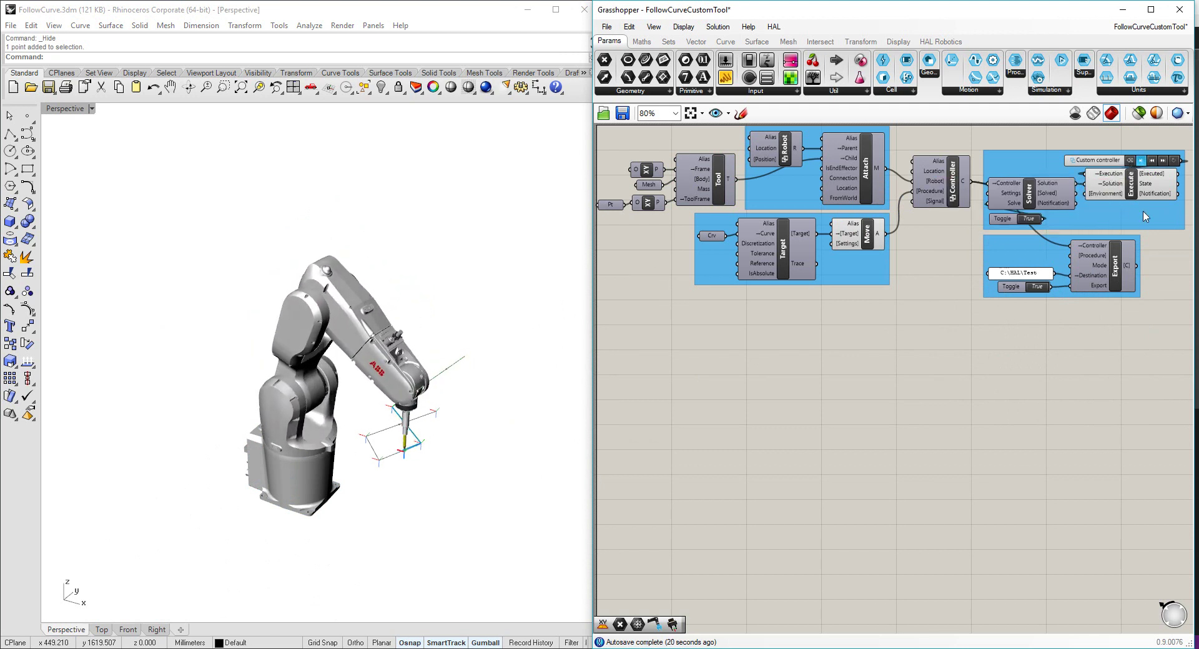
{"action": "left_click", "coordinate": [1142, 162]}
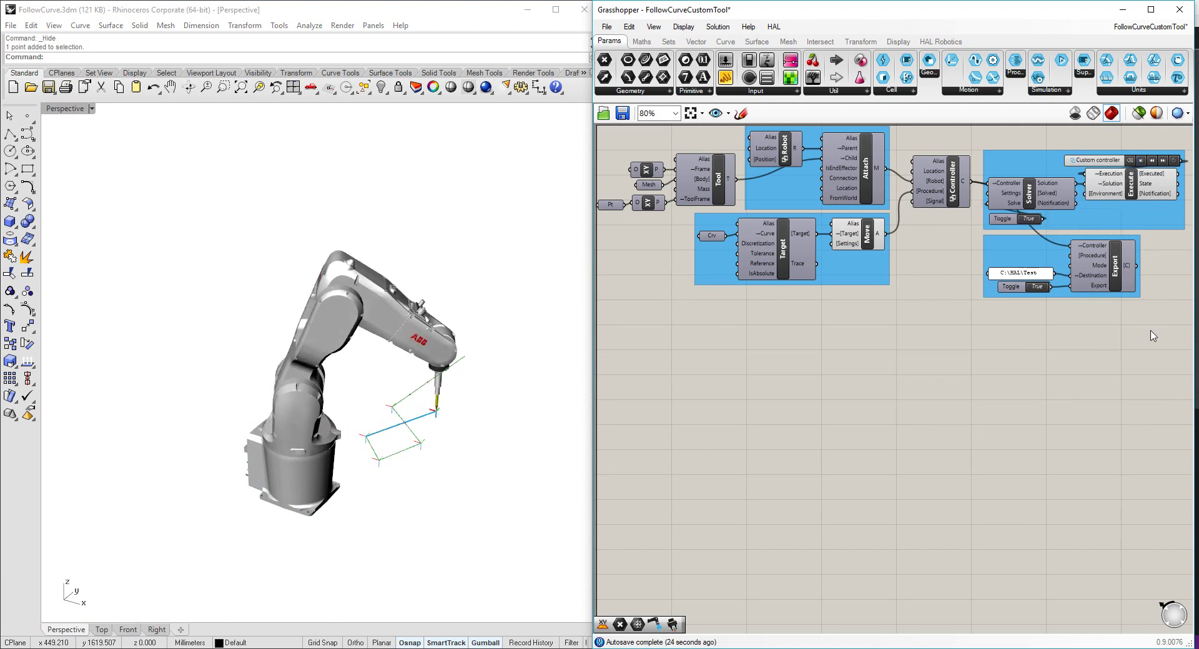